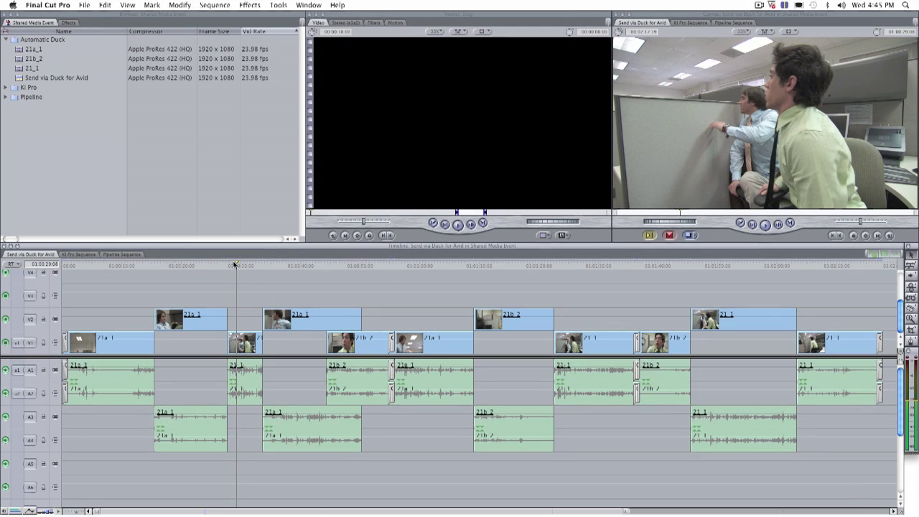
Scrub and play back across the edit point to review the shots
{"action": "left_click_drag", "start_coordinate": [234, 265], "coordinate": [386, 269]}
{"action": "key", "text": "space"}
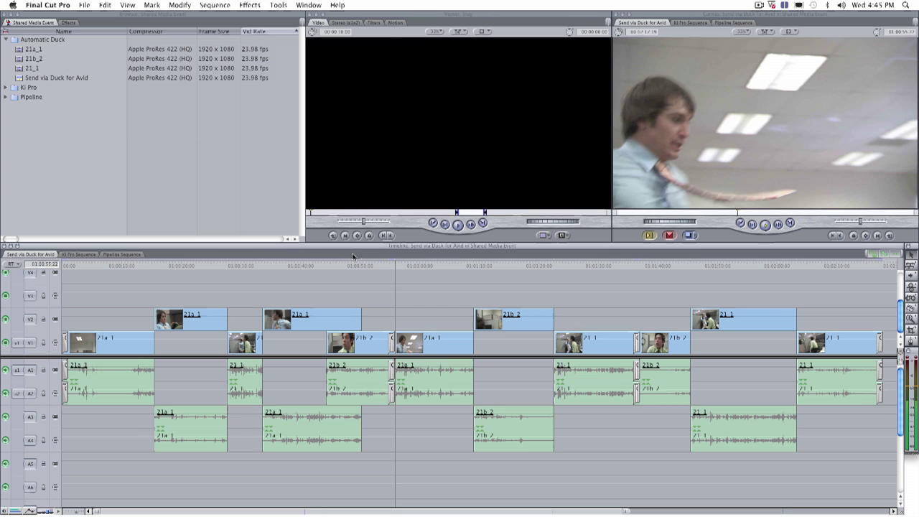
{"action": "key", "text": "j"}
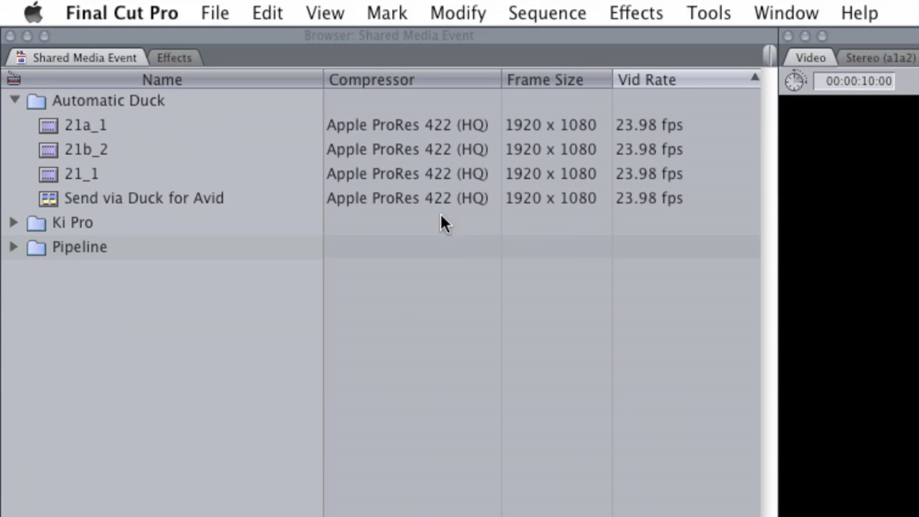
{"action": "key", "text": "shift+f"}
Start an Automatic Duck Pro export of the Send via Duck for Avid sequence
{"action": "left_click", "coordinate": [46, 193]}
{"action": "left_click", "coordinate": [212, 7]}
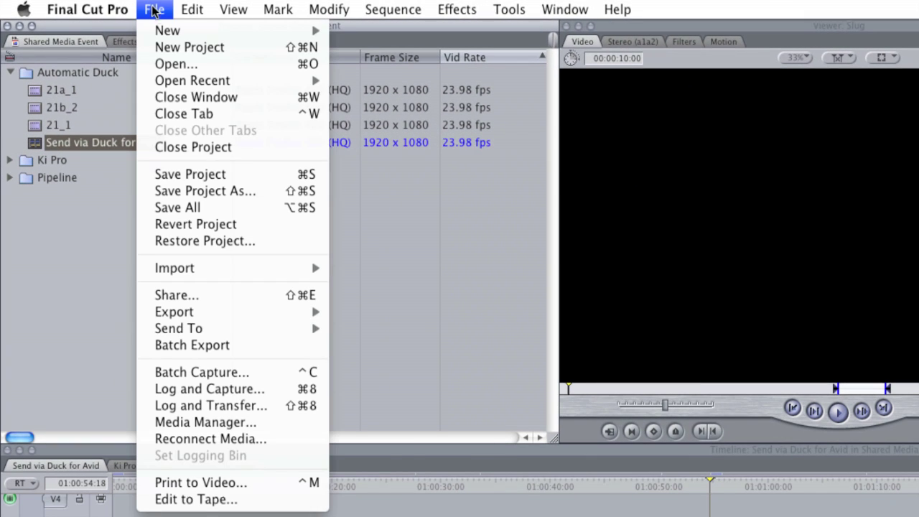
{"action": "mouse_move", "coordinate": [202, 311]}
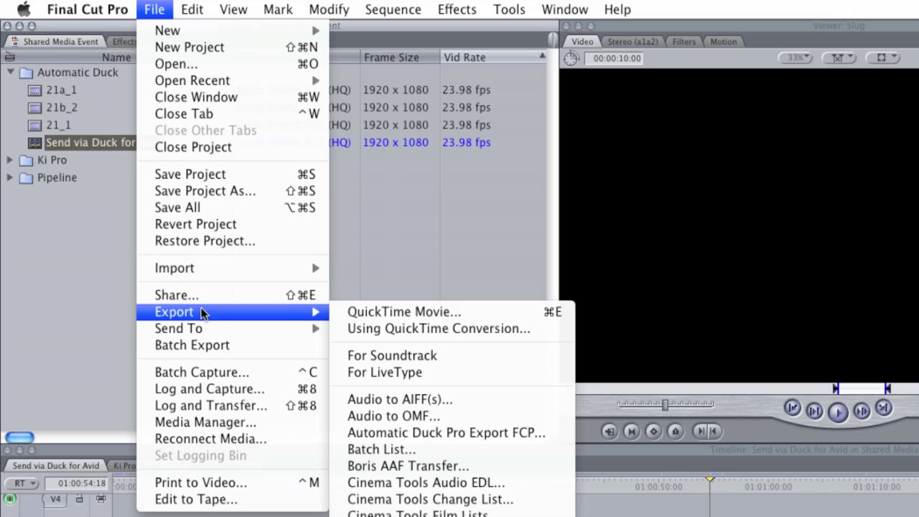
{"action": "left_click", "coordinate": [431, 433]}
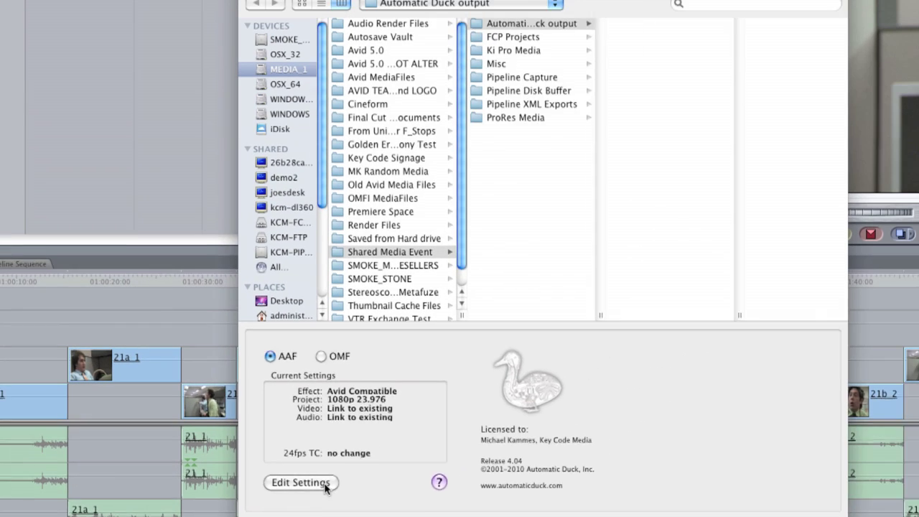
Keep effects Avid Compatible and save the AAF into the Automatic Duck output folder
{"action": "left_click", "coordinate": [374, 390]}
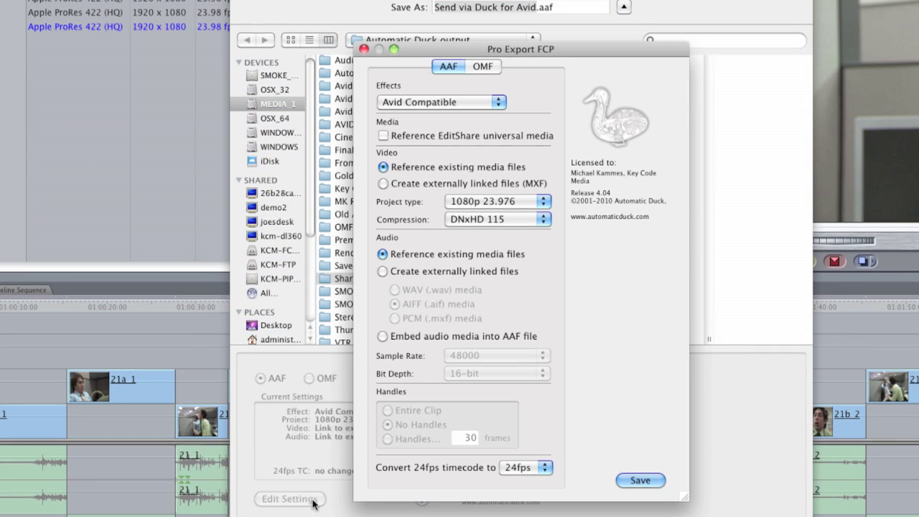
{"action": "left_click", "coordinate": [498, 102]}
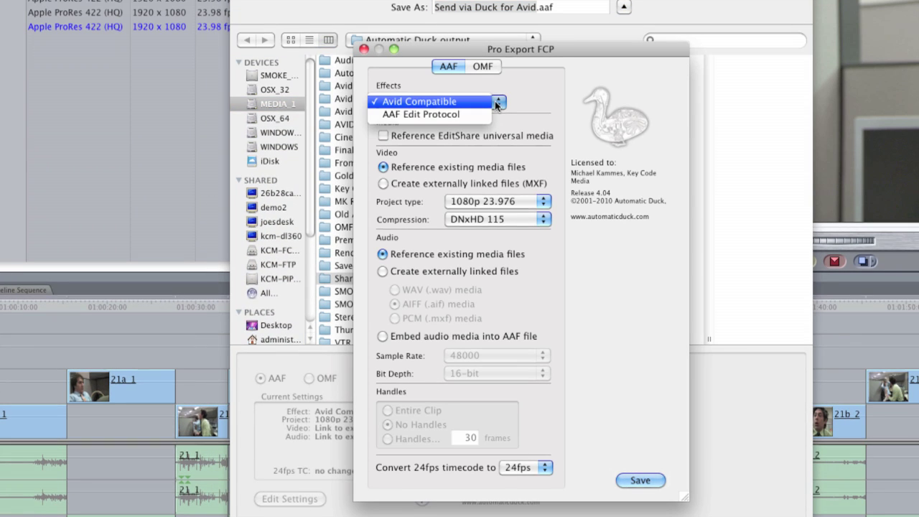
{"action": "left_click", "coordinate": [495, 101]}
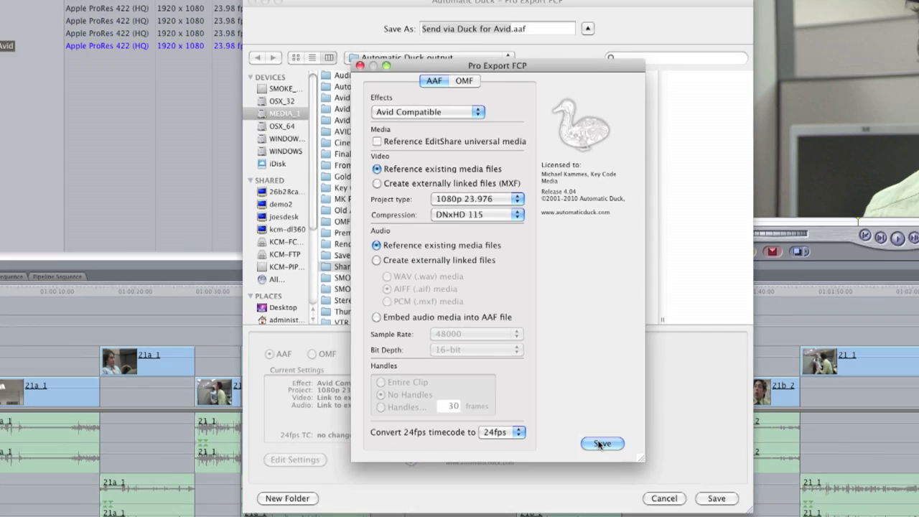
{"action": "left_click", "coordinate": [639, 481]}
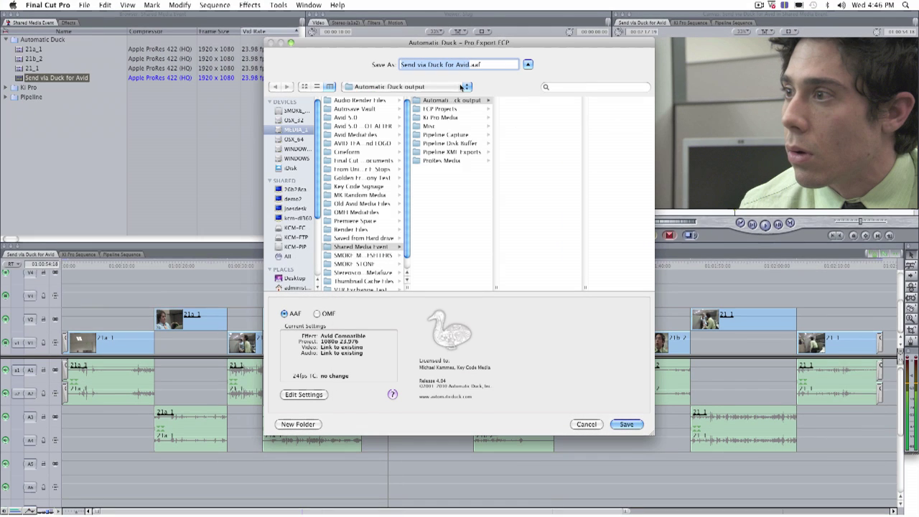
{"action": "left_click", "coordinate": [457, 102]}
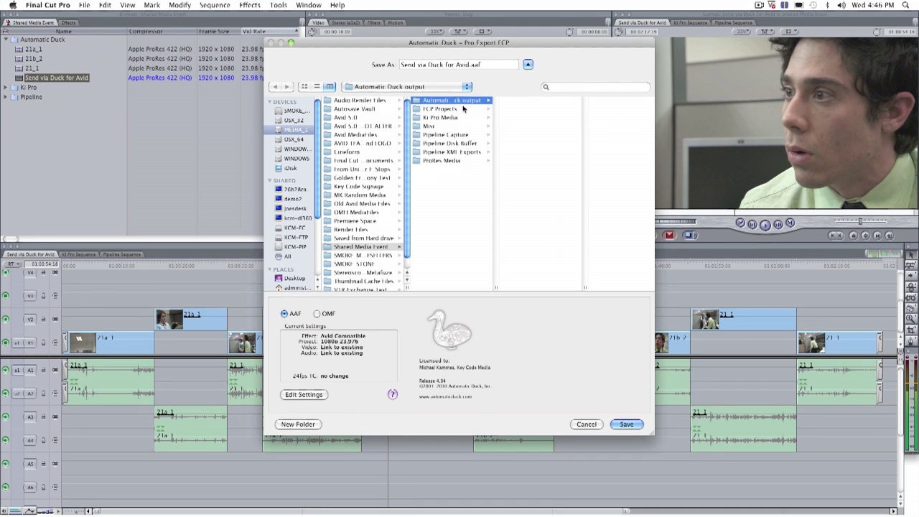
{"action": "left_click", "coordinate": [626, 424]}
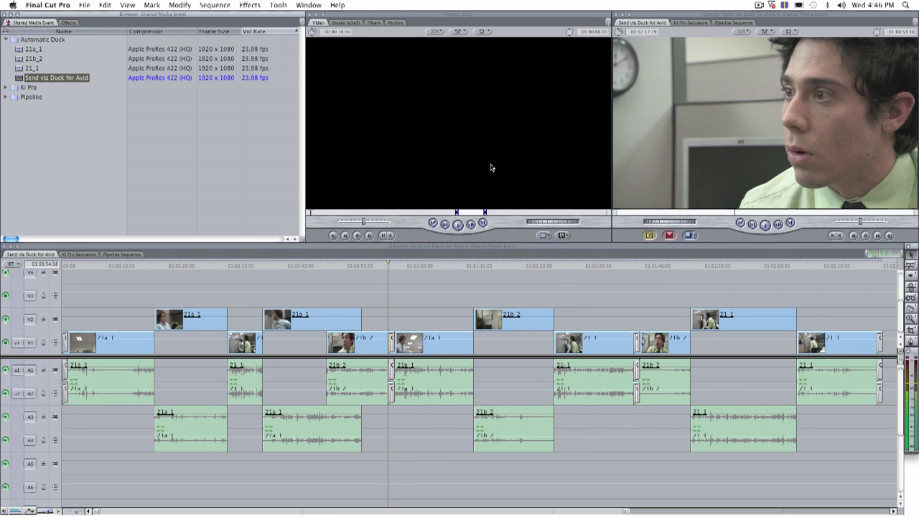
Switch to Avid Media Composer, then create and open a new project named 'Duck'
{"action": "key", "text": "super+Tab"}
{"action": "key", "text": "Tab"}
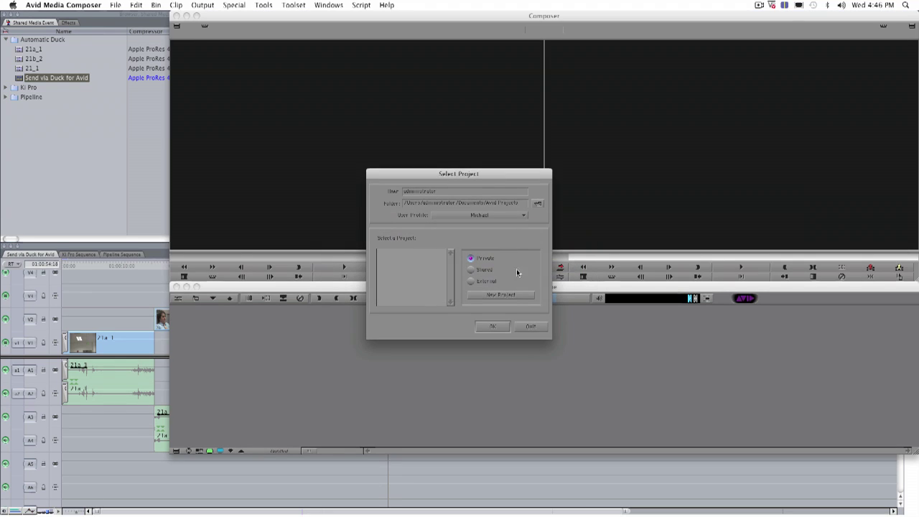
{"action": "left_click", "coordinate": [503, 295]}
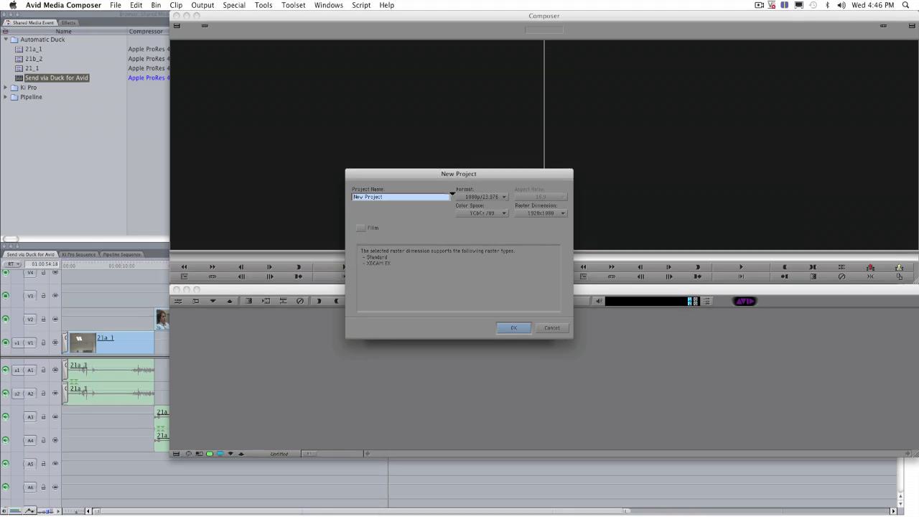
{"action": "left_click", "coordinate": [404, 197]}
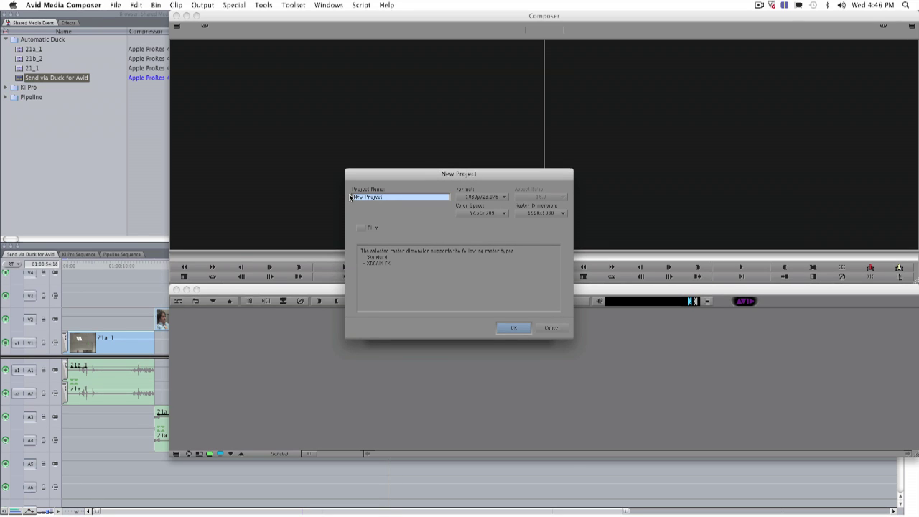
{"action": "type", "text": "Duck"}
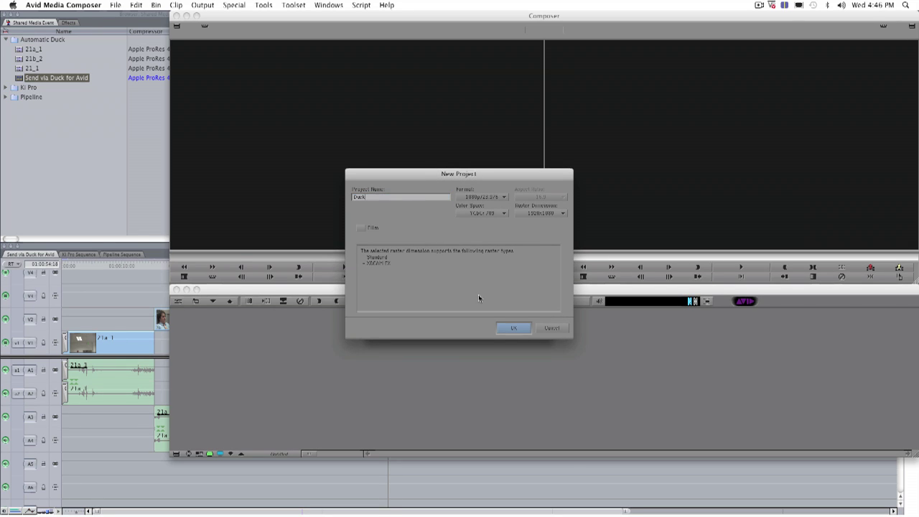
{"action": "left_click", "coordinate": [506, 327]}
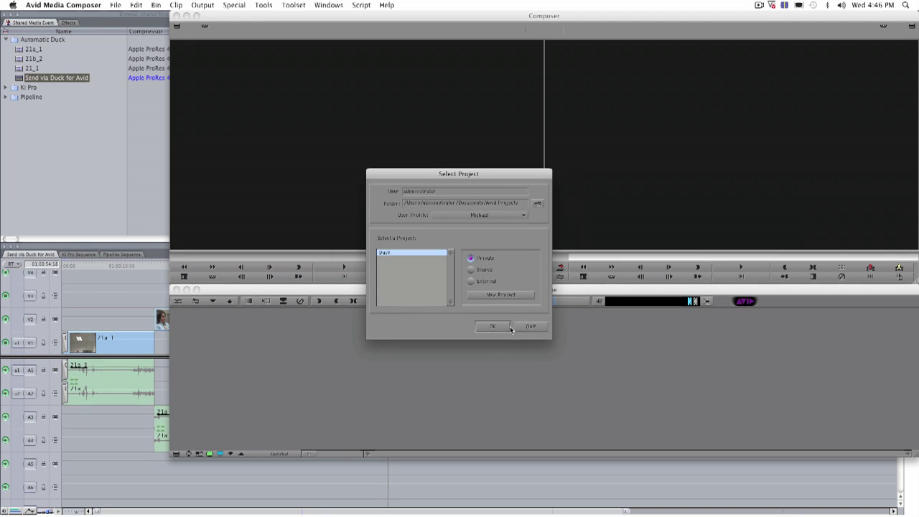
{"action": "left_click", "coordinate": [493, 327]}
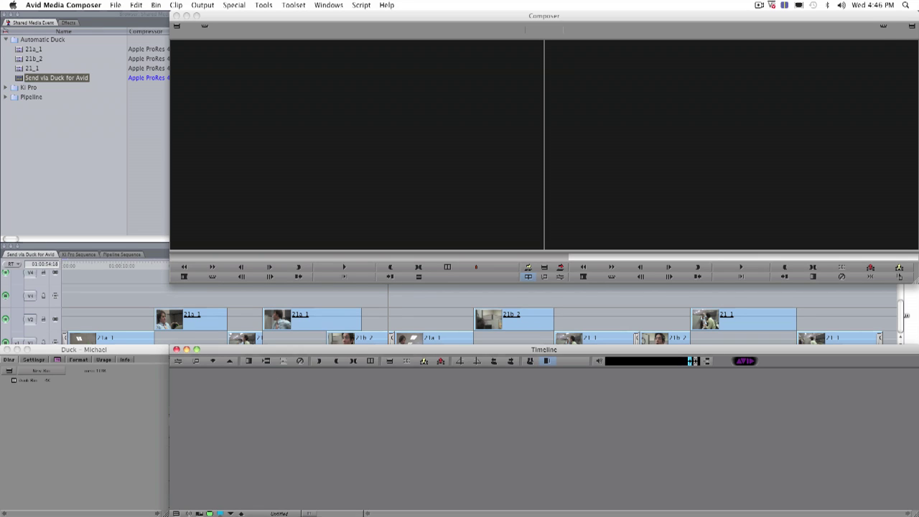
Open the Duck Bin, then reposition and enlarge its window
{"action": "double_click", "coordinate": [22, 380]}
{"action": "left_click_drag", "start_coordinate": [262, 421], "coordinate": [92, 16]}
{"action": "left_click_drag", "start_coordinate": [159, 84], "coordinate": [166, 277]}
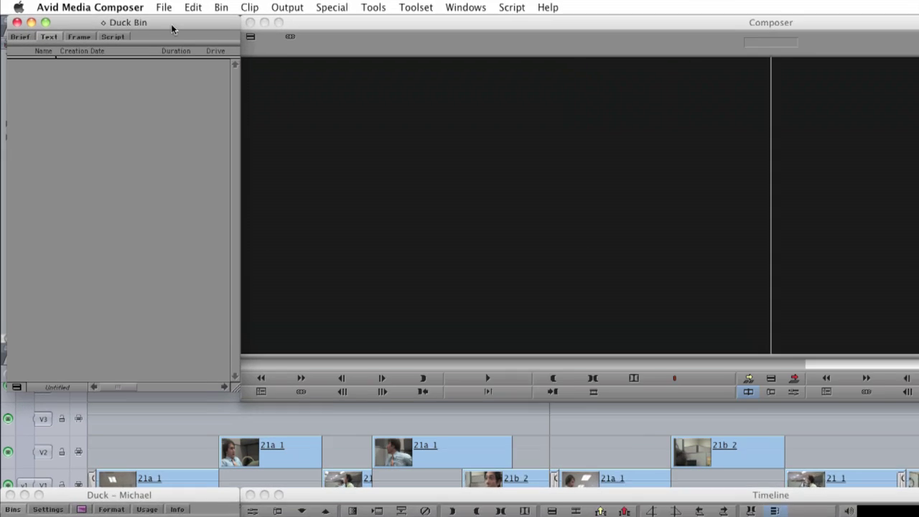
Import the Send via Duck for Avid.aaf file into the Duck Bin
{"action": "left_click", "coordinate": [167, 7]}
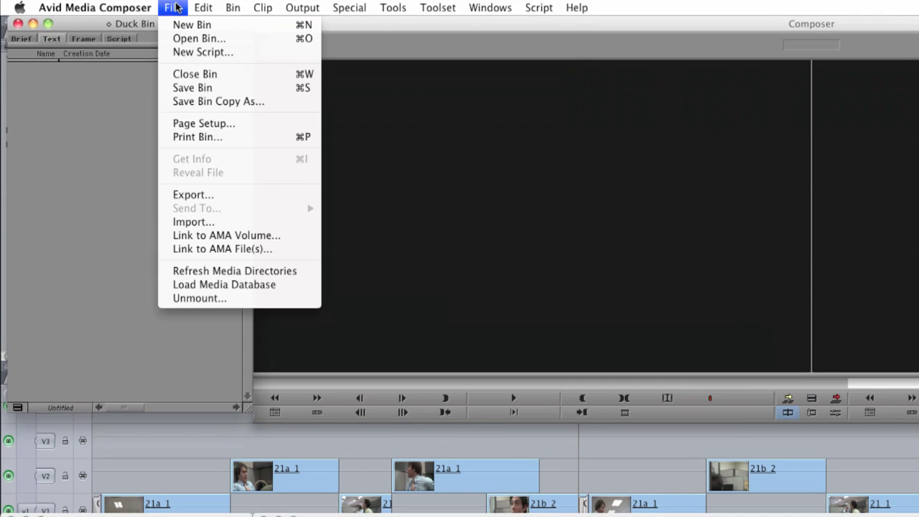
{"action": "left_click", "coordinate": [206, 219]}
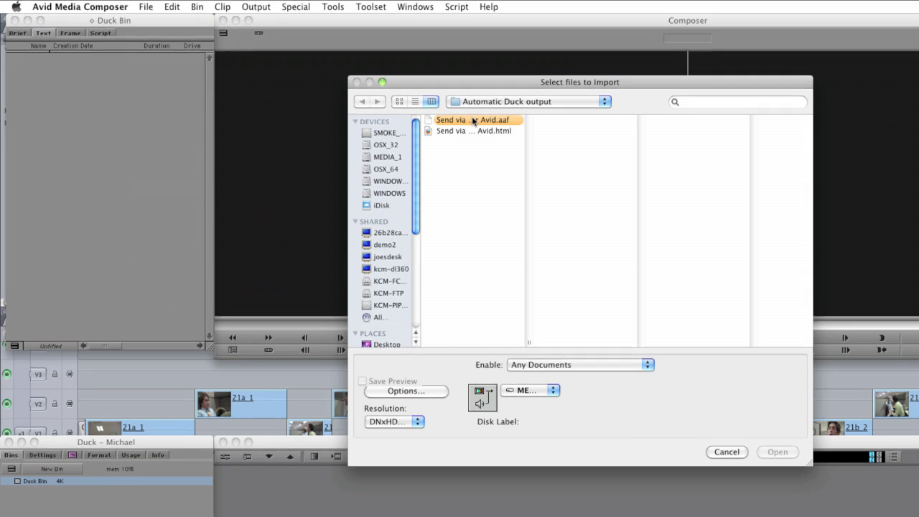
{"action": "left_click", "coordinate": [470, 120]}
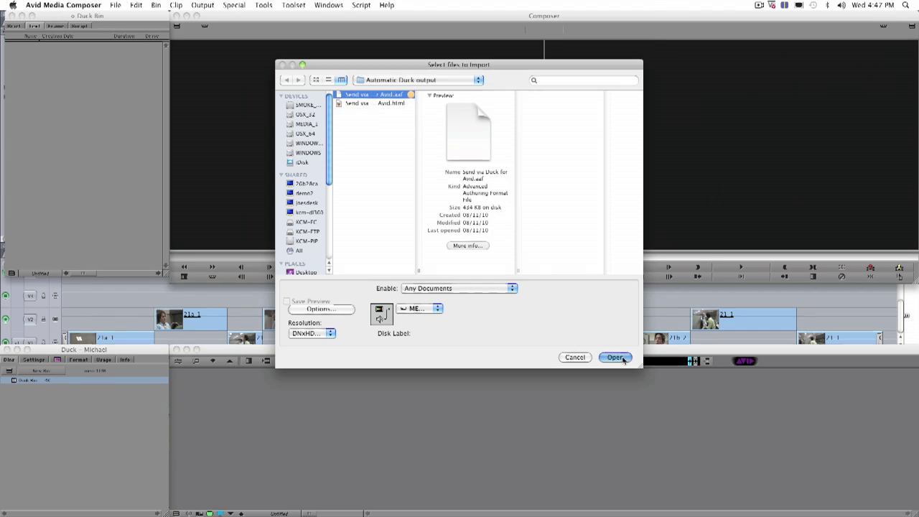
{"action": "left_click", "coordinate": [805, 488]}
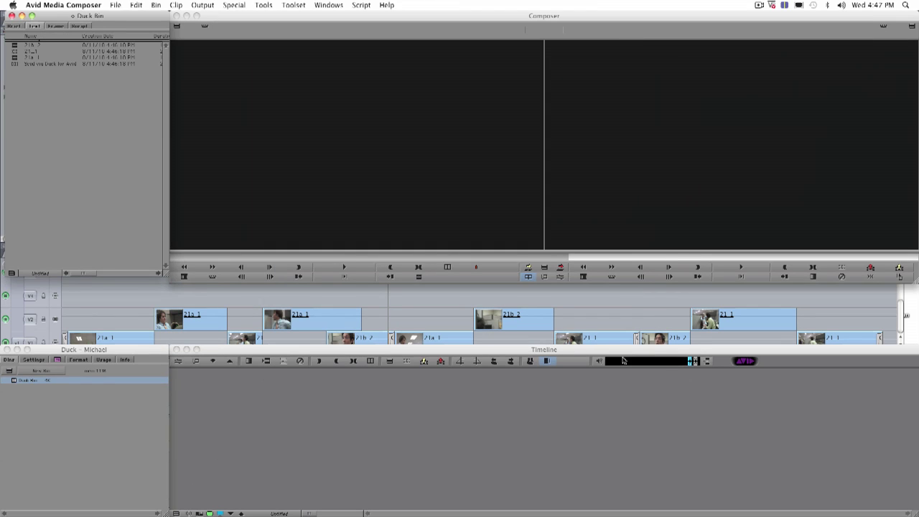
Load the updated sequence and clip 21a_1, scrubbing both to check for MEDIA OFFLINE
{"action": "double_click", "coordinate": [18, 66]}
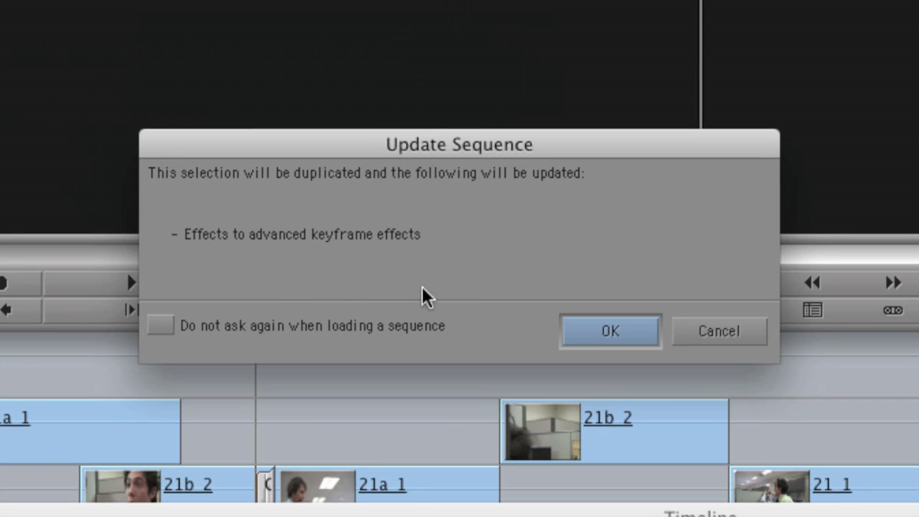
{"action": "left_click", "coordinate": [582, 335]}
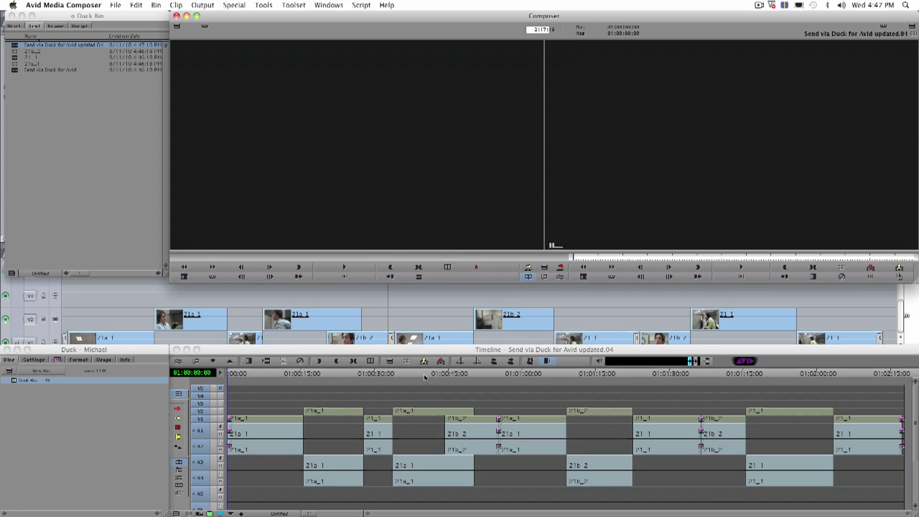
{"action": "left_click_drag", "start_coordinate": [415, 373], "coordinate": [548, 377]}
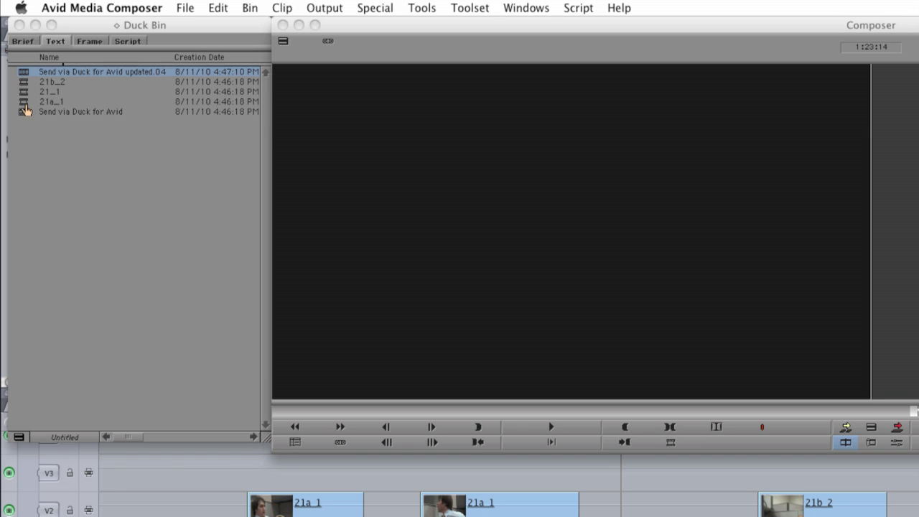
{"action": "left_click_drag", "start_coordinate": [25, 103], "coordinate": [458, 287]}
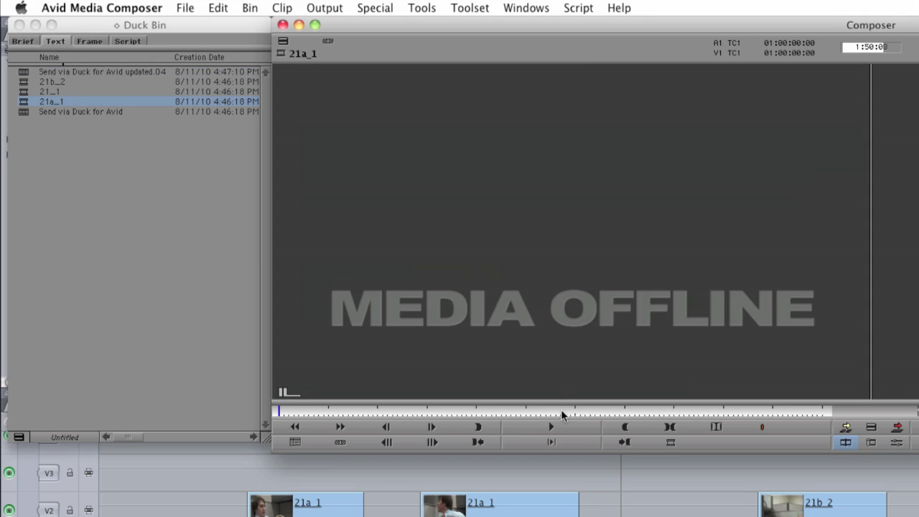
{"action": "left_click_drag", "start_coordinate": [561, 411], "coordinate": [630, 412]}
{"action": "left_click_drag", "start_coordinate": [52, 172], "coordinate": [24, 84]}
{"action": "right_click", "coordinate": [24, 85]}
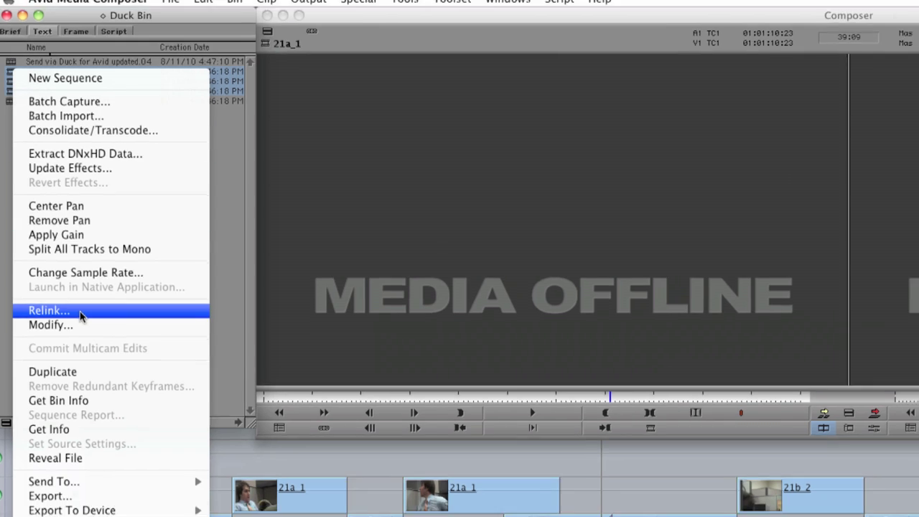
{"action": "left_click", "coordinate": [94, 325]}
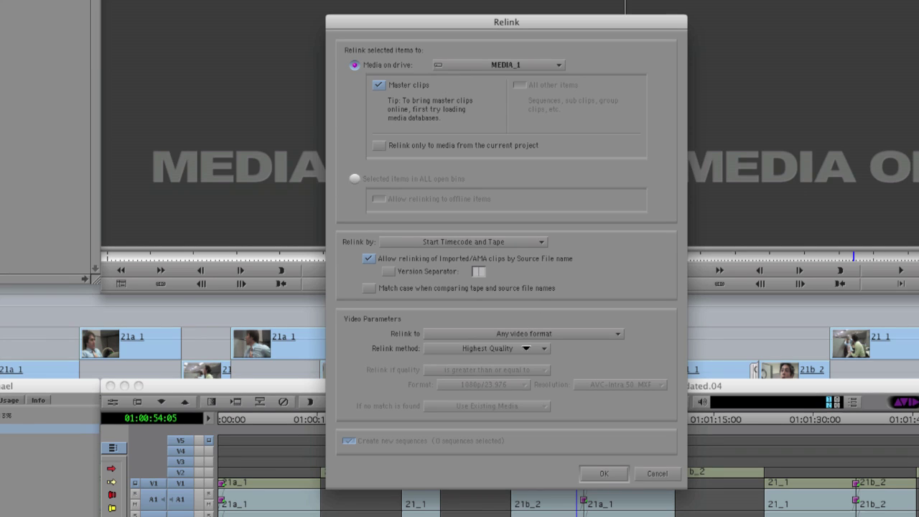
{"action": "left_click", "coordinate": [607, 475]}
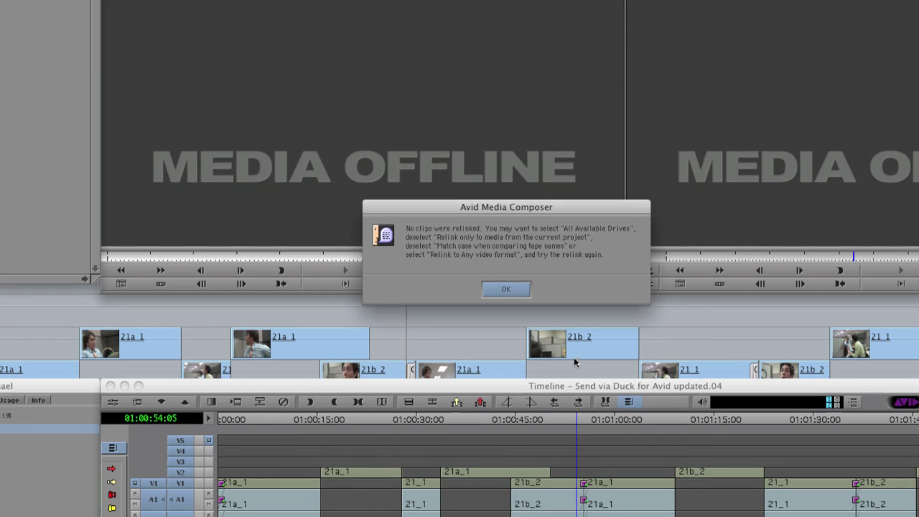
{"action": "left_click", "coordinate": [514, 288]}
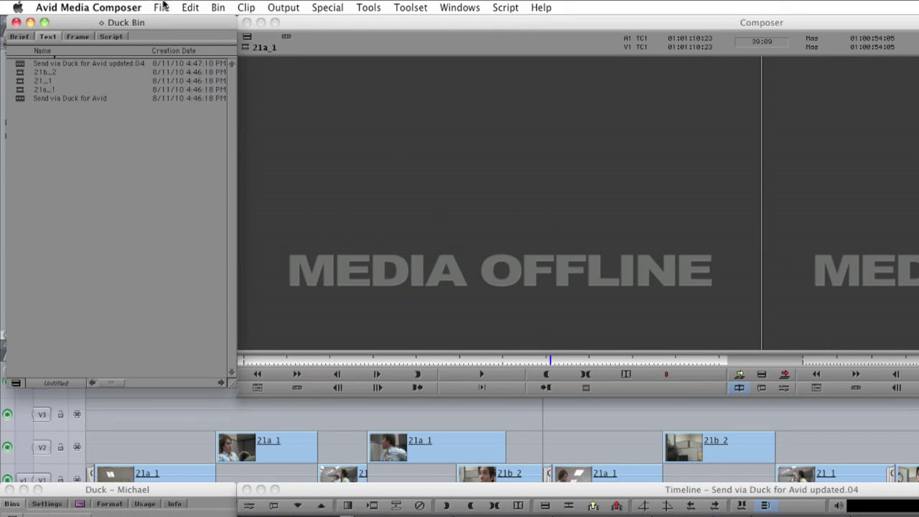
AMA-link the three ProRes .mov files and load clip 21_1 to check it
{"action": "left_click", "coordinate": [161, 7]}
{"action": "left_click", "coordinate": [213, 239]}
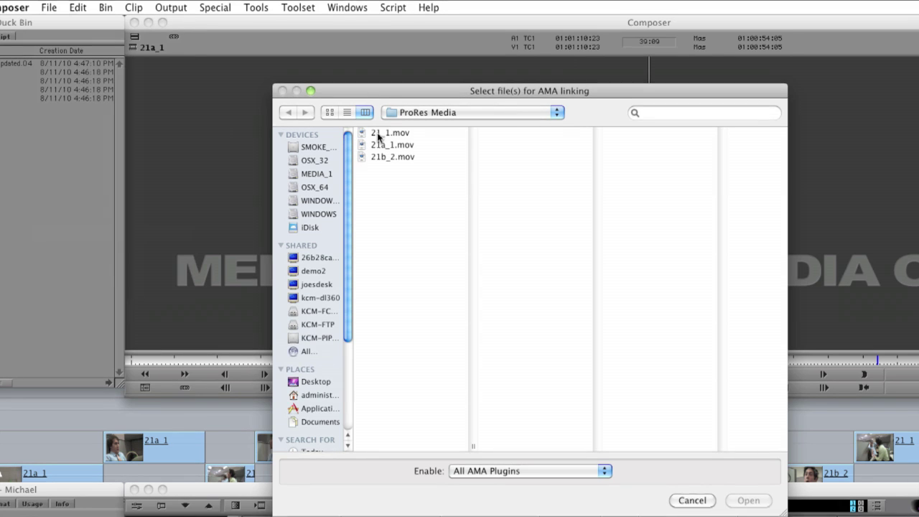
{"action": "left_click", "coordinate": [379, 135]}
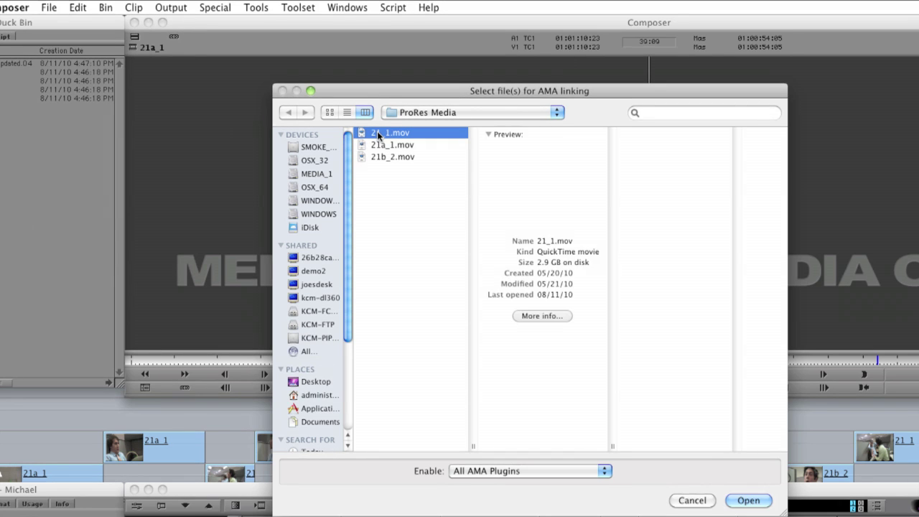
{"action": "left_click", "coordinate": [385, 157], "text": "shift"}
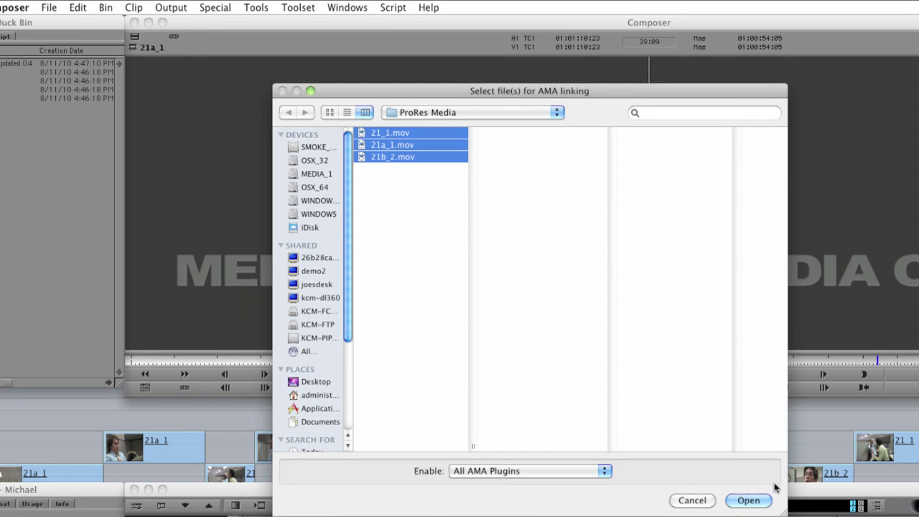
{"action": "left_click", "coordinate": [751, 501]}
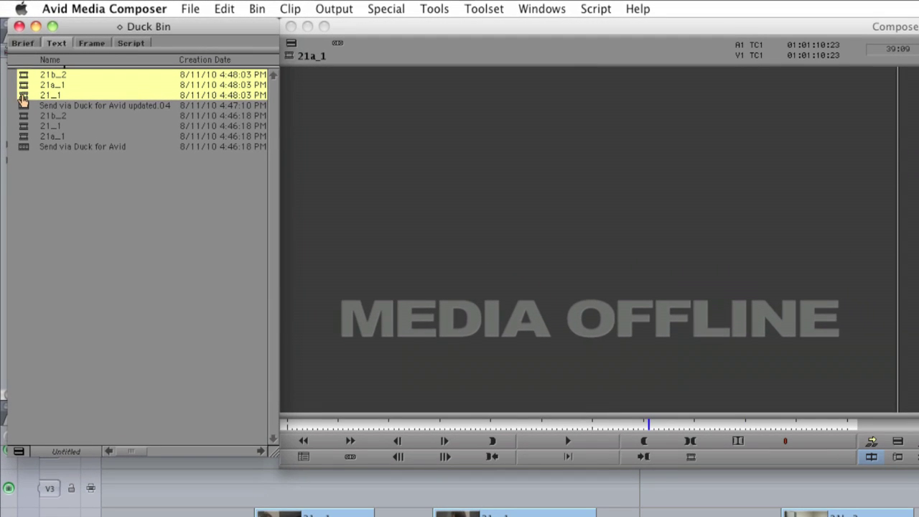
{"action": "double_click", "coordinate": [23, 96]}
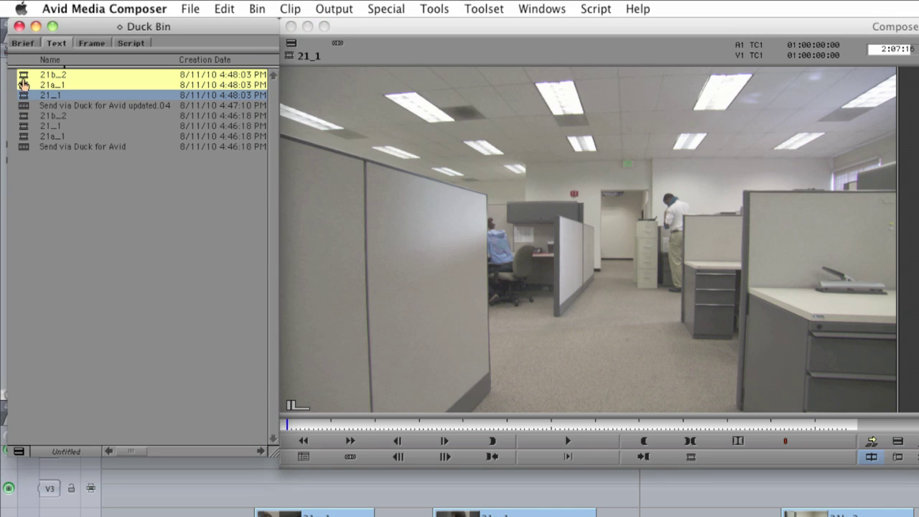
Delete the three newly linked master clips from the Duck Bin
{"action": "left_click", "coordinate": [23, 76], "text": "shift"}
{"action": "key", "text": "Delete"}
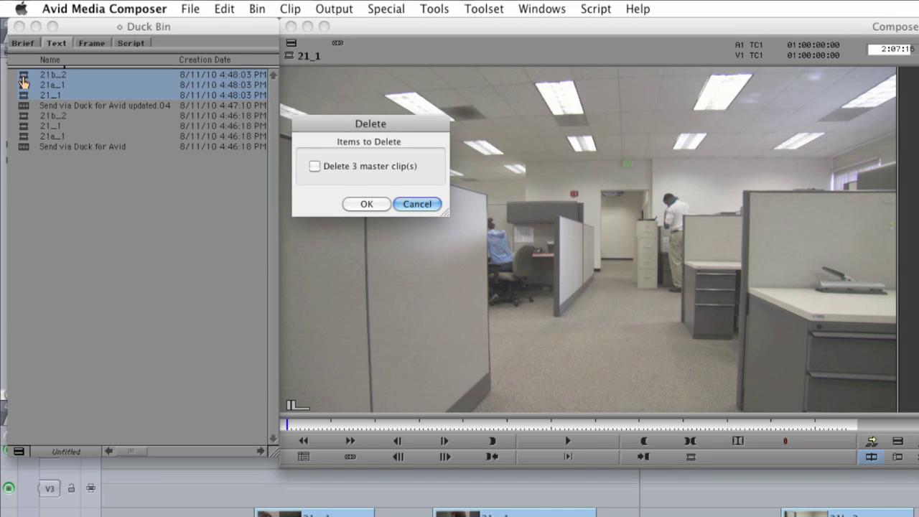
{"action": "left_click", "coordinate": [331, 167]}
{"action": "left_click", "coordinate": [367, 204]}
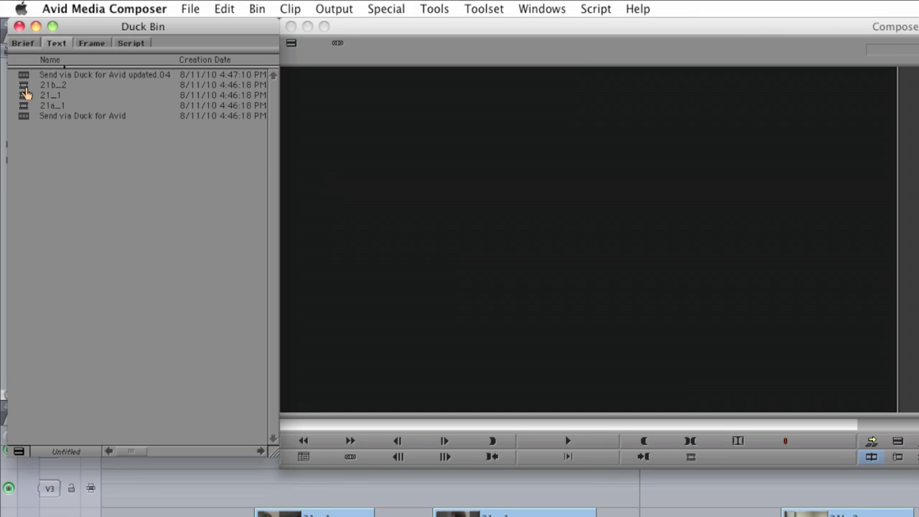
Relink clips 21b_2, 21_1 and 21a_1 to their ProRes media
{"action": "left_click", "coordinate": [23, 86]}
{"action": "left_click", "coordinate": [24, 105], "text": "shift"}
{"action": "right_click", "coordinate": [25, 105]}
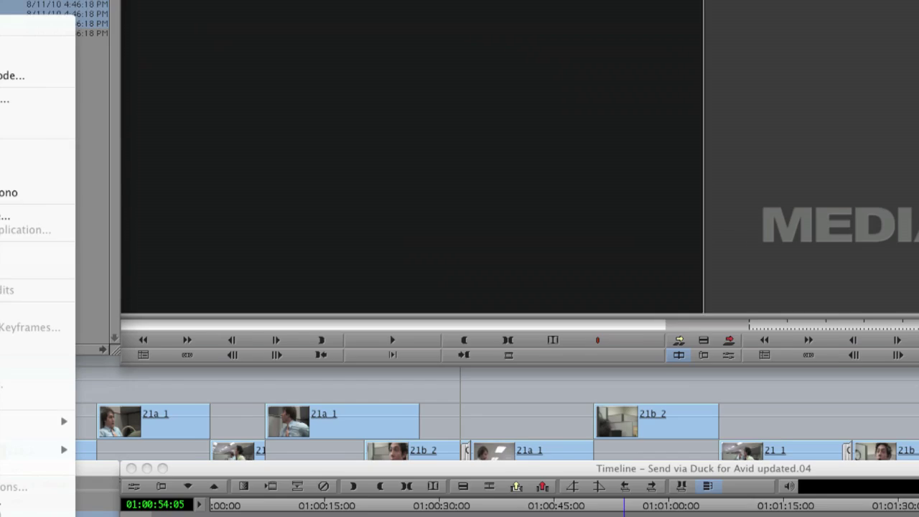
{"action": "left_click", "coordinate": [65, 349]}
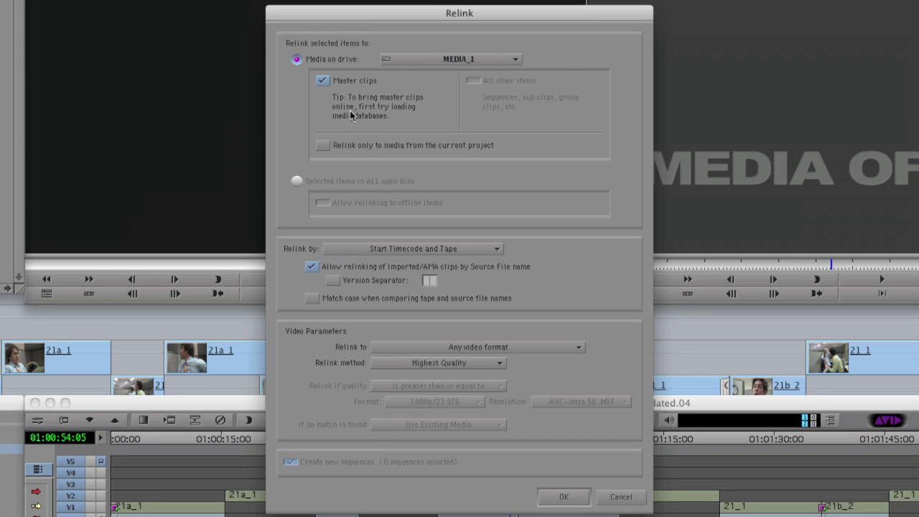
{"action": "left_click", "coordinate": [573, 497]}
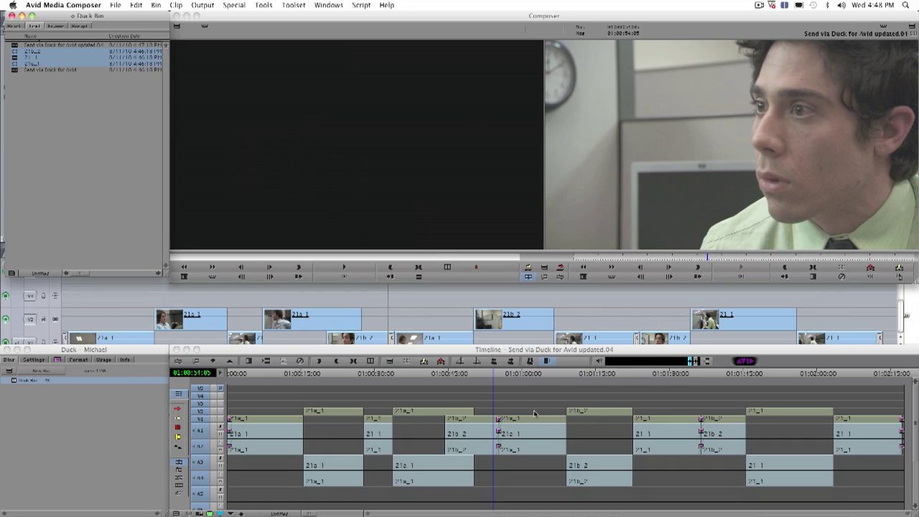
Scrub the sequence and play 21a_1 to confirm real footage now shows
{"action": "left_click_drag", "start_coordinate": [365, 383], "coordinate": [425, 364]}
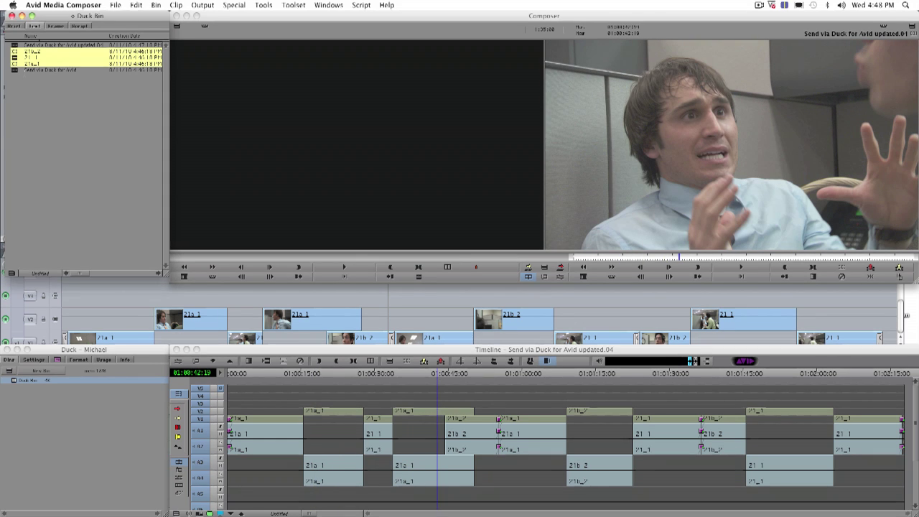
{"action": "double_click", "coordinate": [15, 63]}
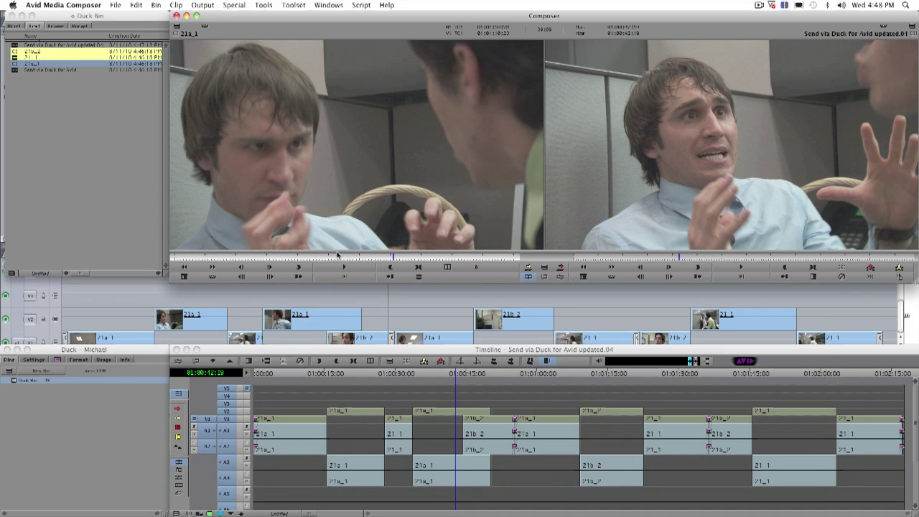
{"action": "left_click", "coordinate": [336, 257]}
{"action": "key", "text": "l"}
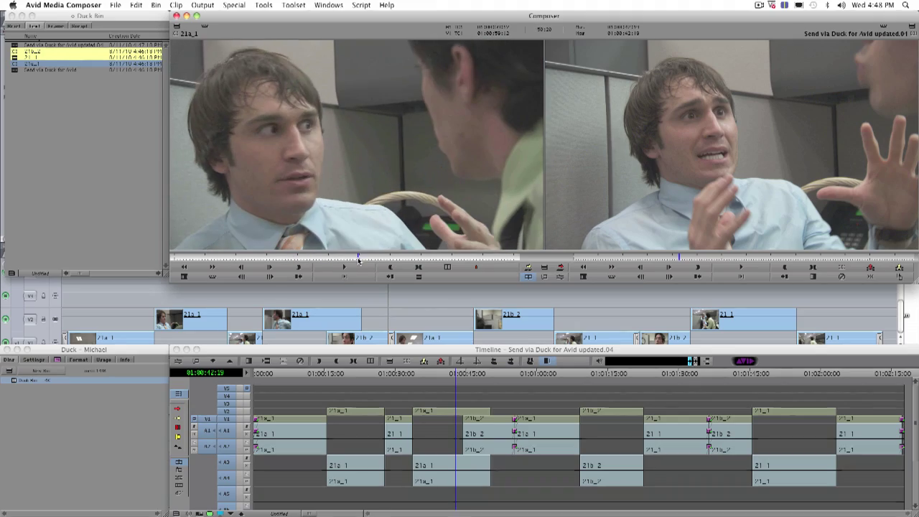
{"action": "left_click", "coordinate": [471, 345]}
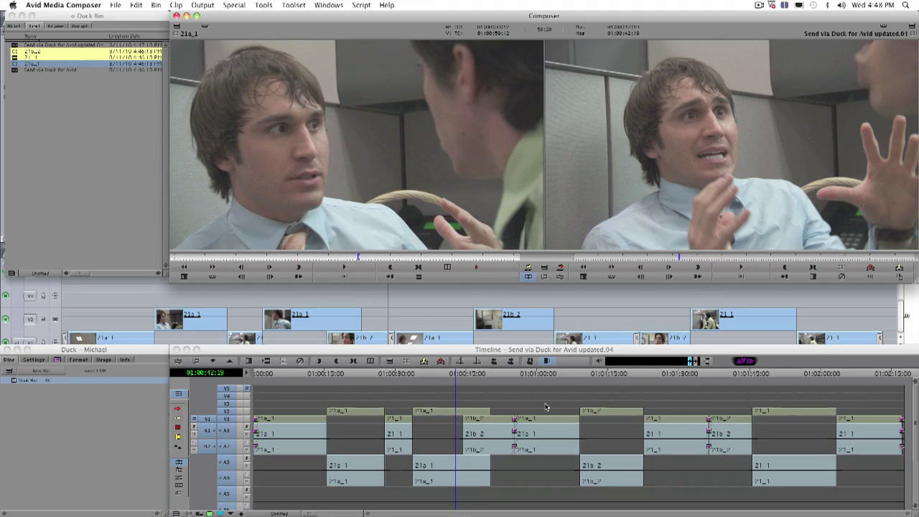